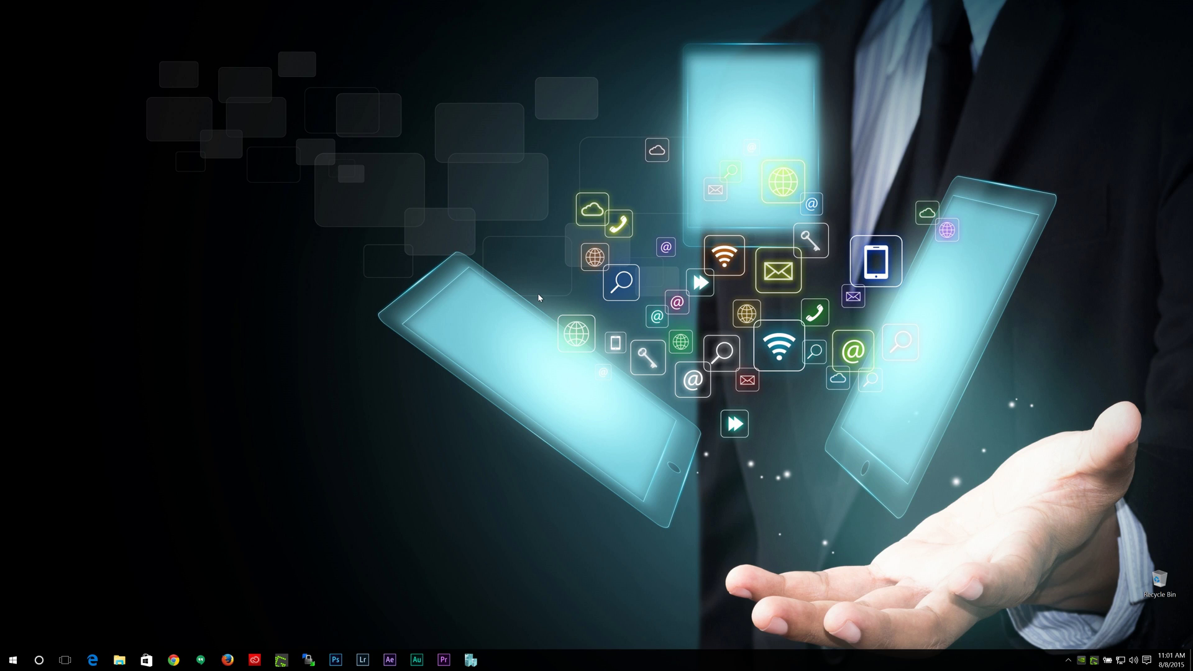
From the desktop menu, open Display settings and apply 150% scaling to display 1, deferring sign-out.
right_click(538, 298)
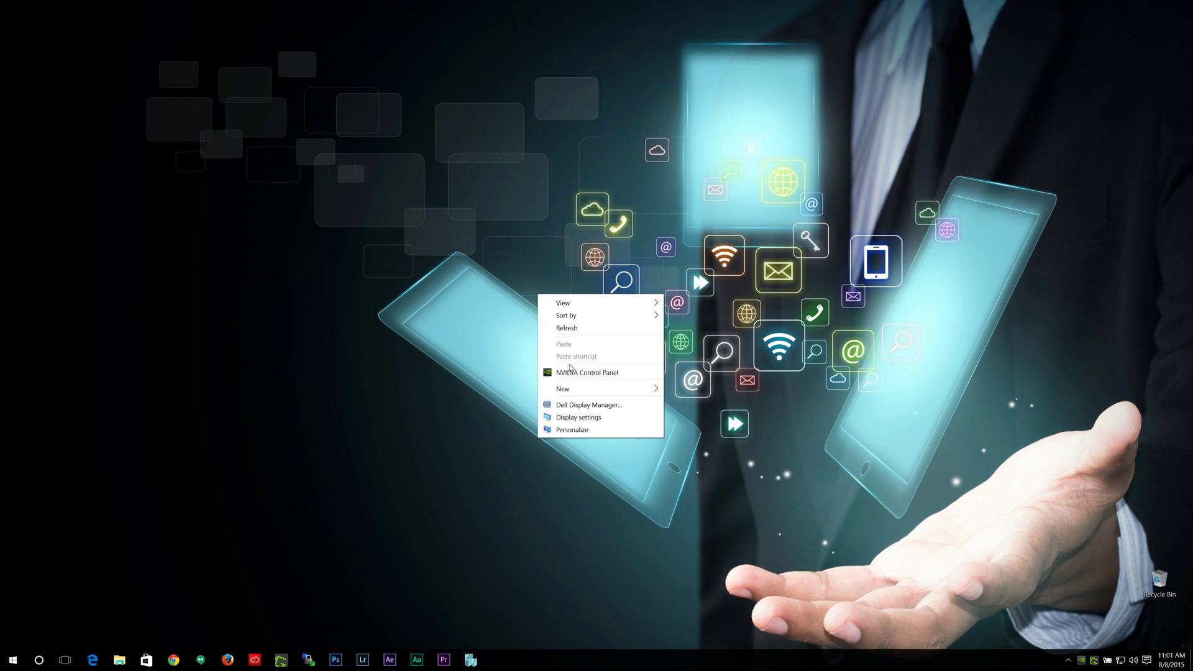
left_click(573, 420)
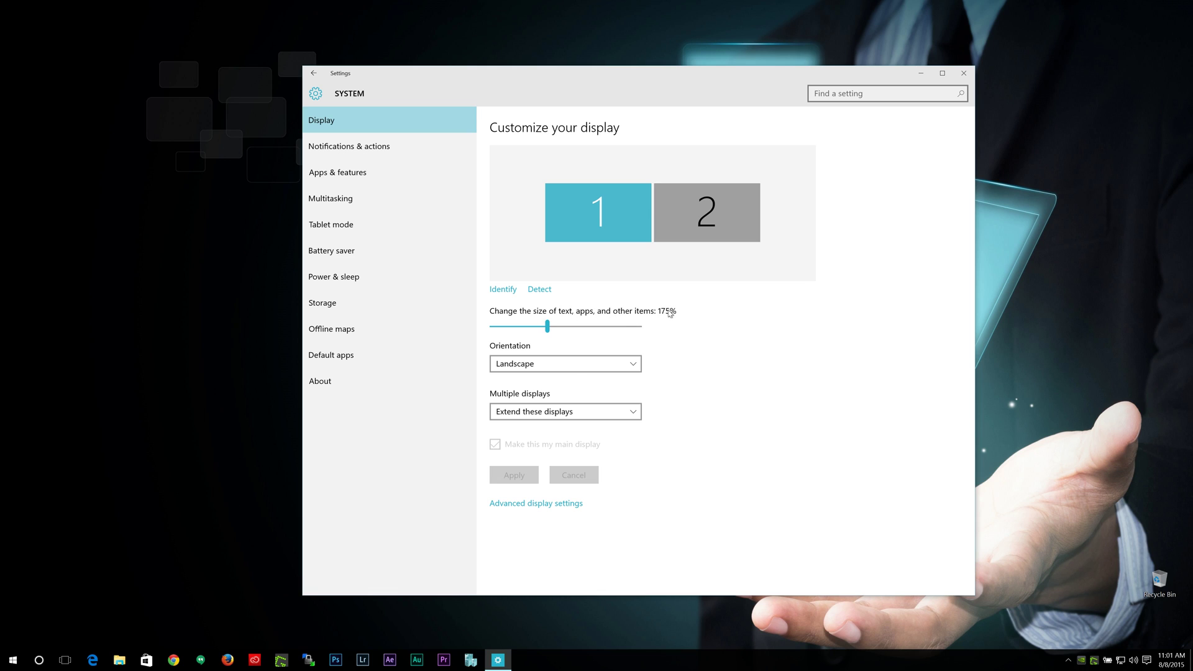
left_click_drag(549, 327, 529, 328)
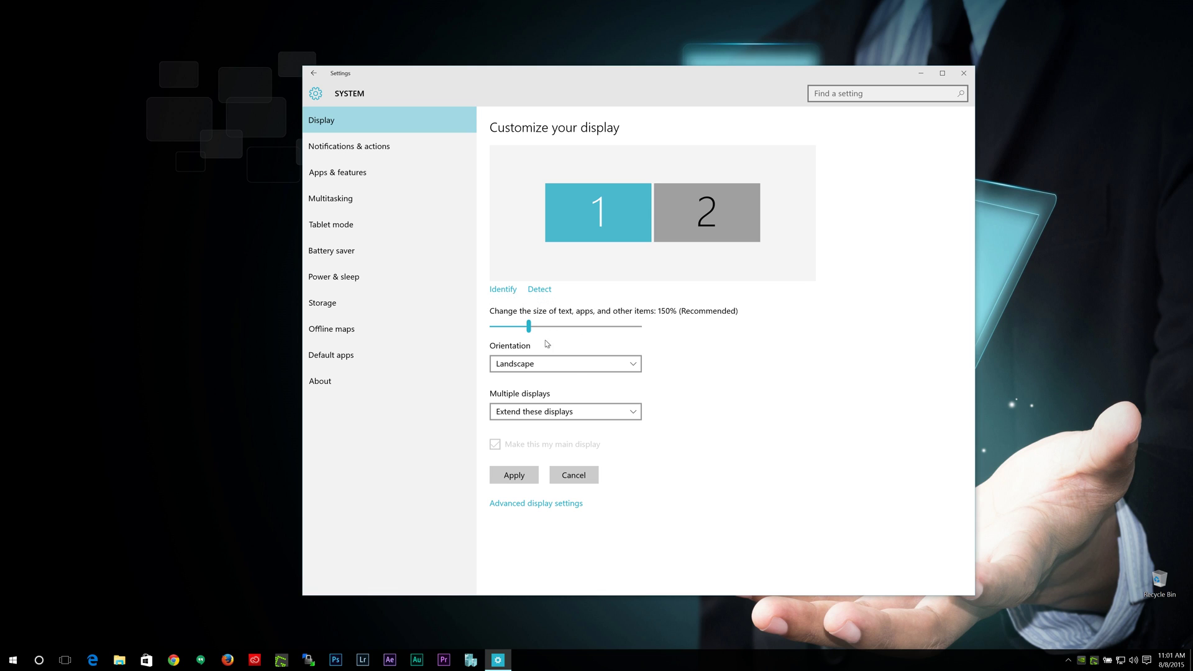
left_click(523, 480)
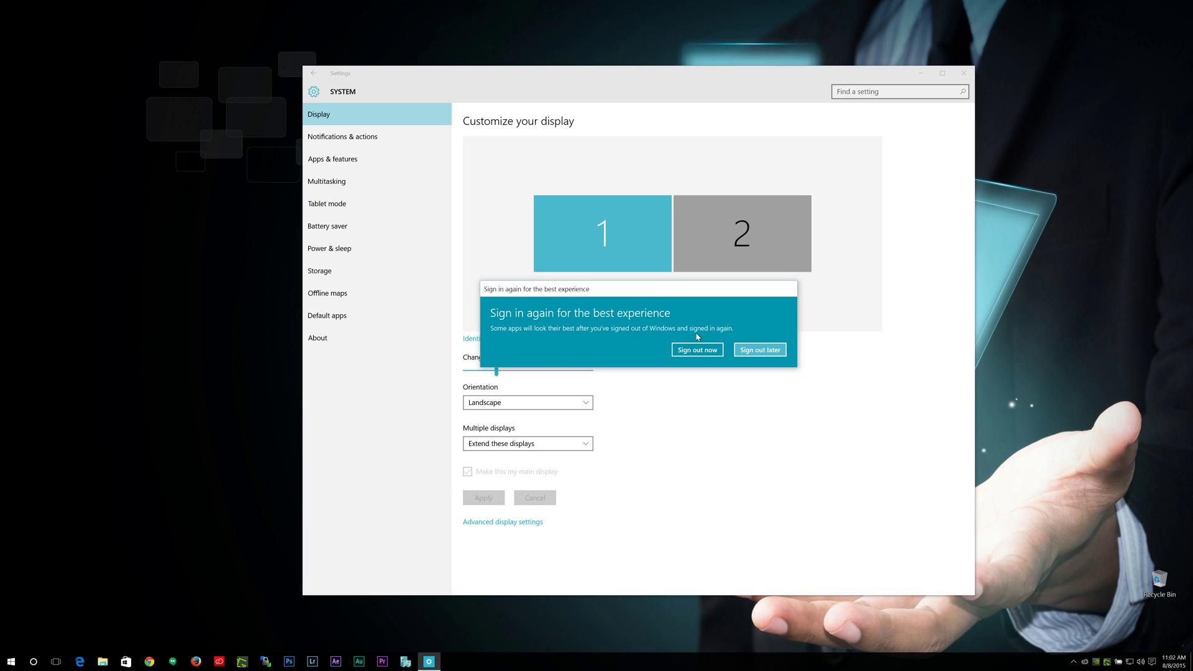
left_click(768, 352)
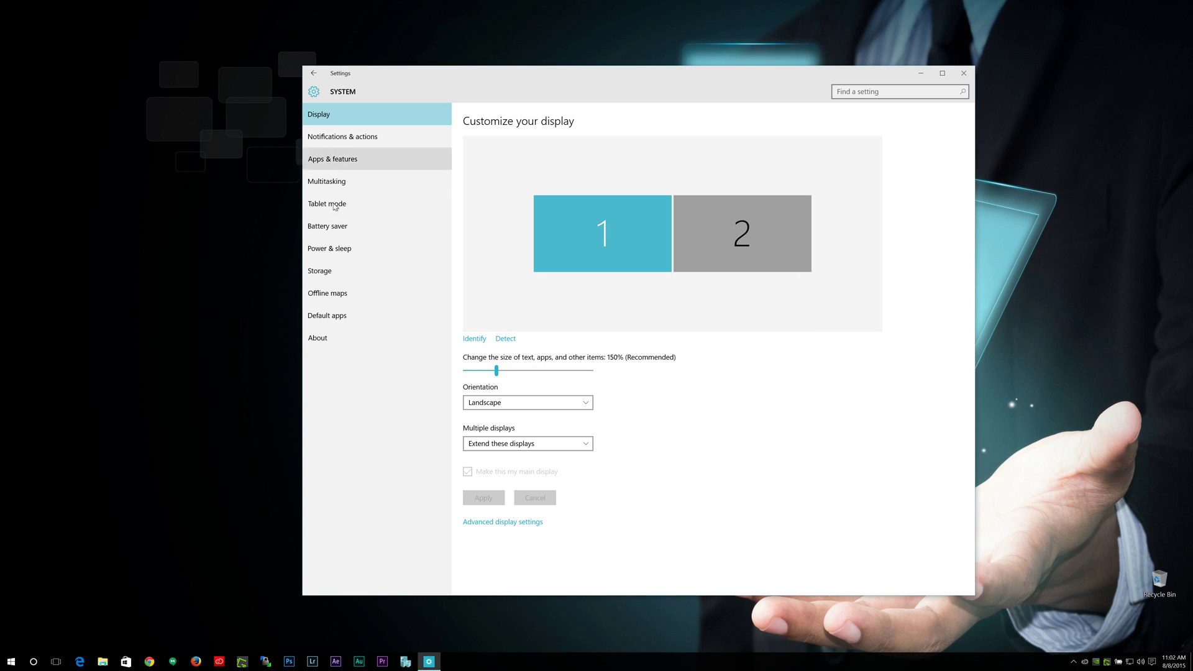
Apply 200% scaling, then settle on 175% for display 1, deferring sign-out each time.
left_click_drag(497, 370, 528, 372)
left_click(484, 498)
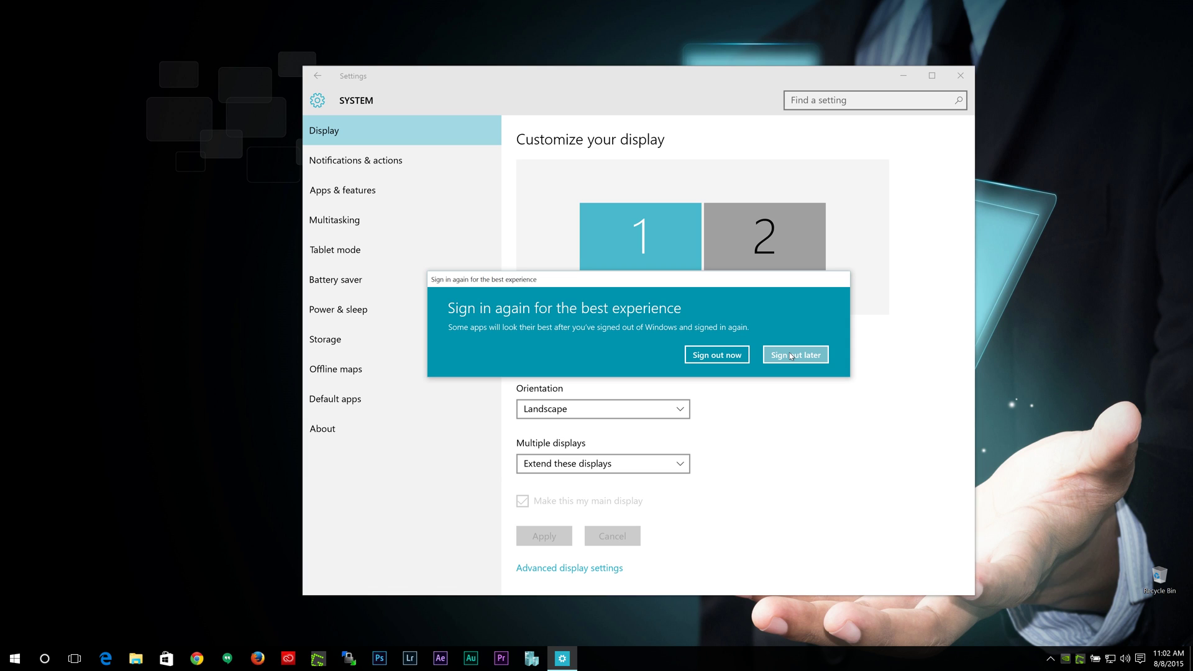
left_click(791, 356)
left_click_drag(603, 366, 582, 367)
left_click(549, 538)
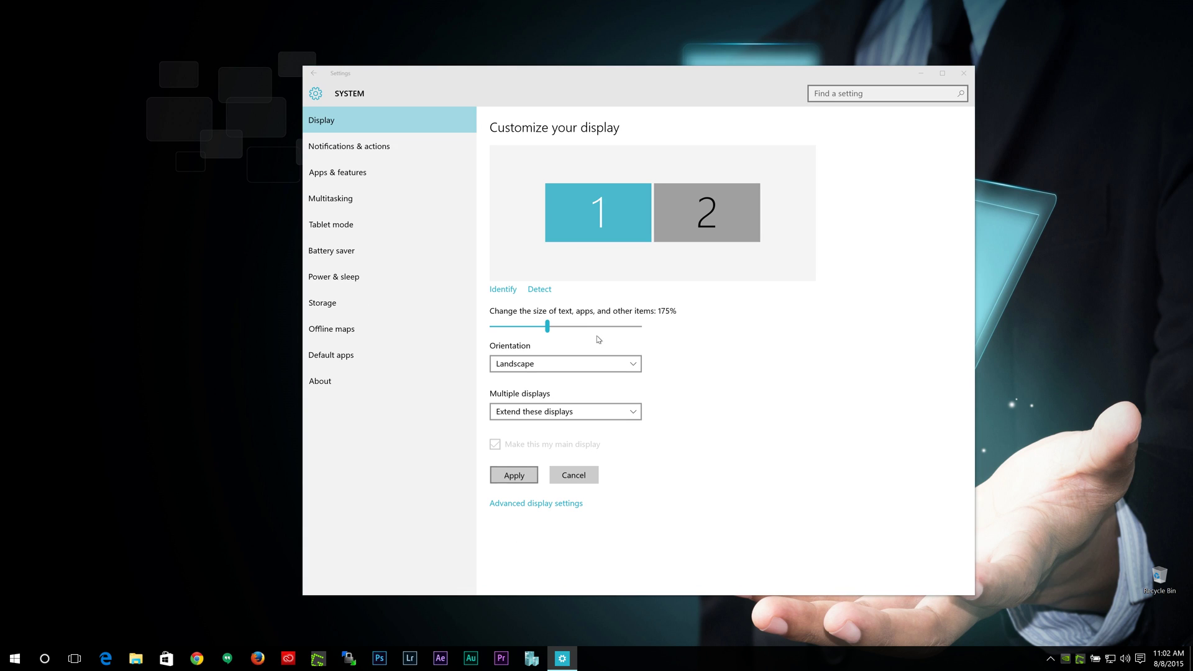
left_click(768, 351)
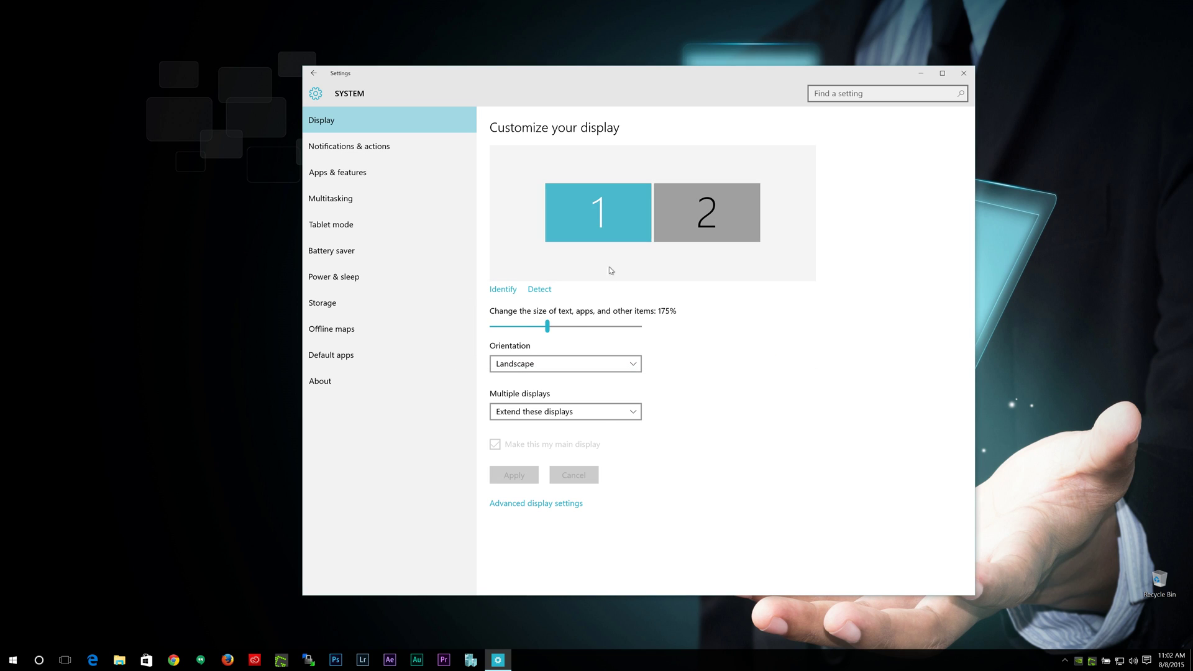
Select display 2 and apply 200% scaling to it, deferring sign-out.
key("Right")
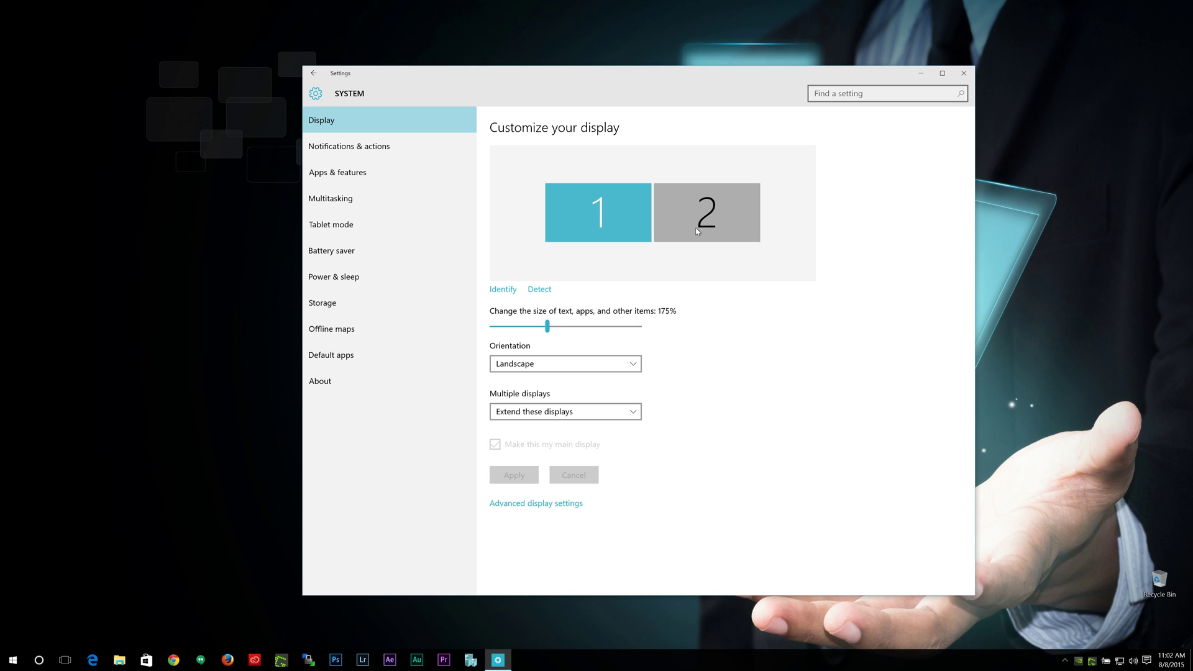
left_click_drag(548, 326, 566, 326)
left_click(513, 476)
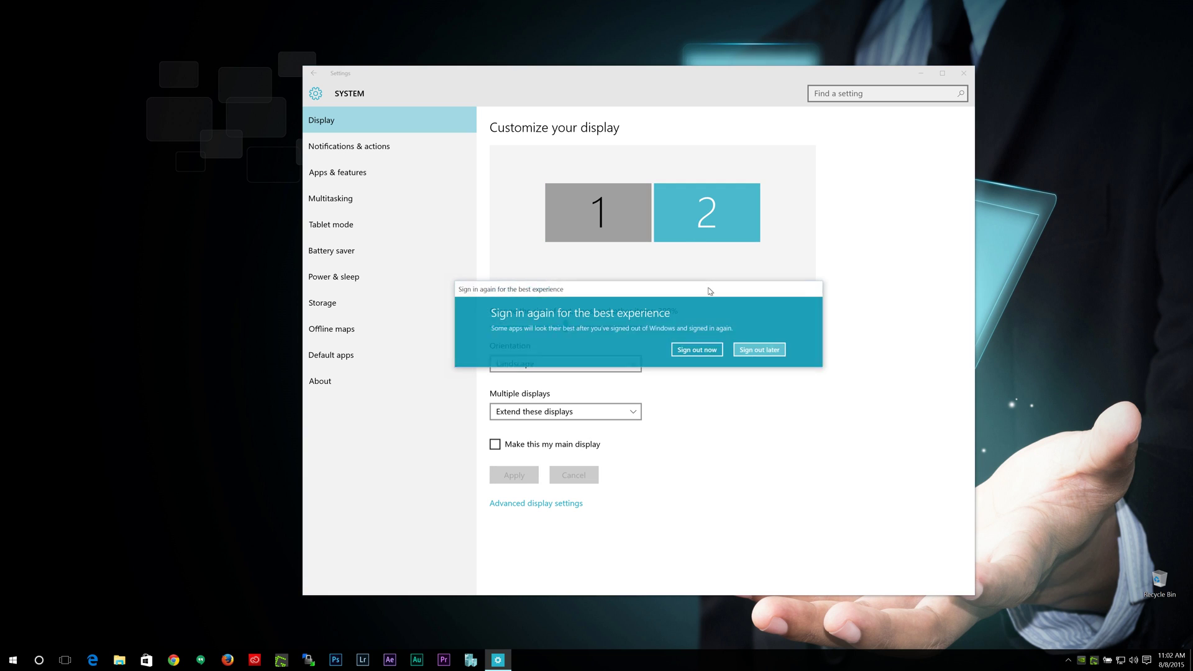
left_click(759, 351)
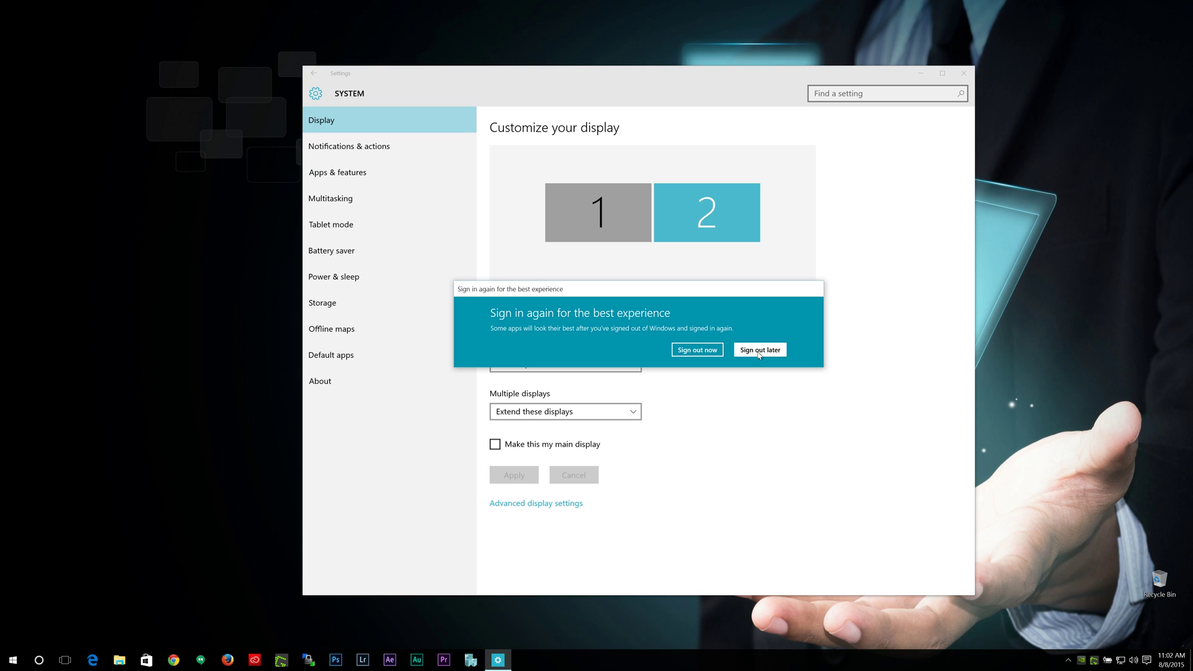
After comparing with display 1, apply 175% to display 2, then reselect display 1.
left_click(608, 219)
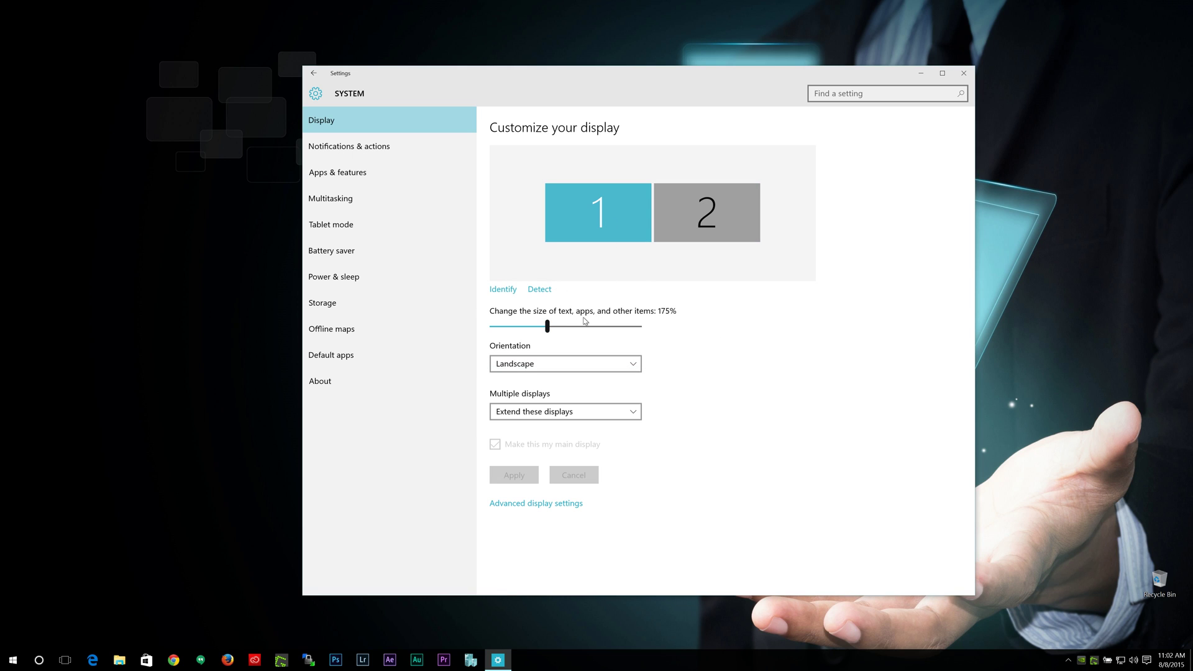
left_click(697, 221)
left_click(600, 225)
left_click(677, 227)
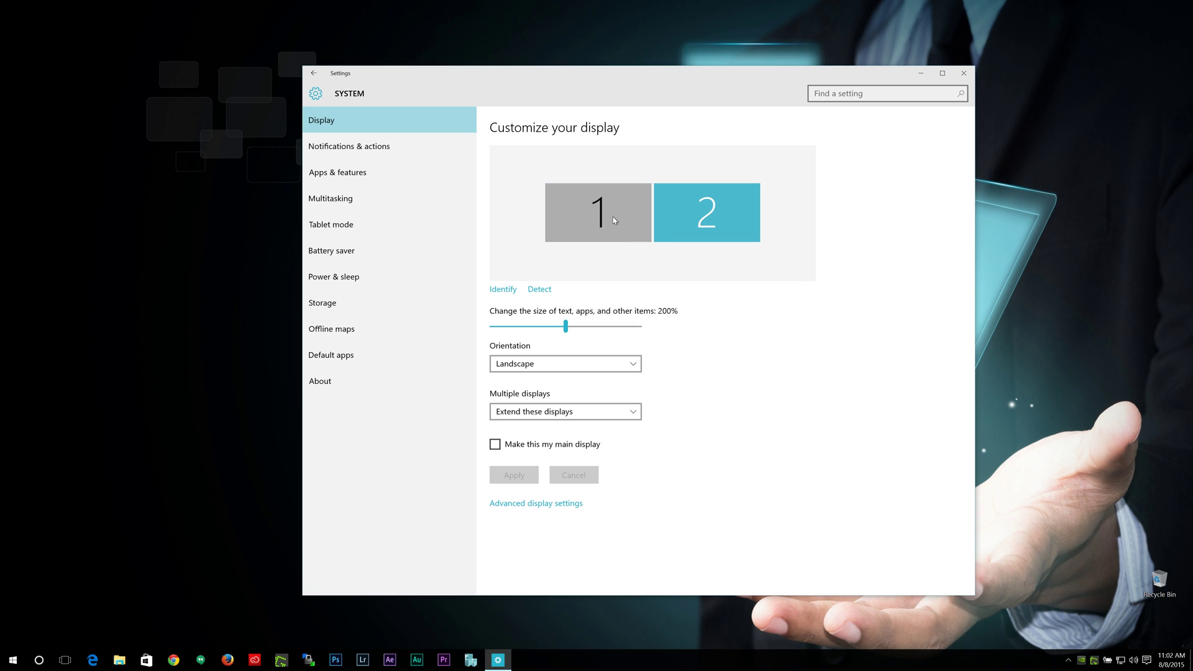
left_click_drag(565, 329, 553, 327)
left_click(522, 476)
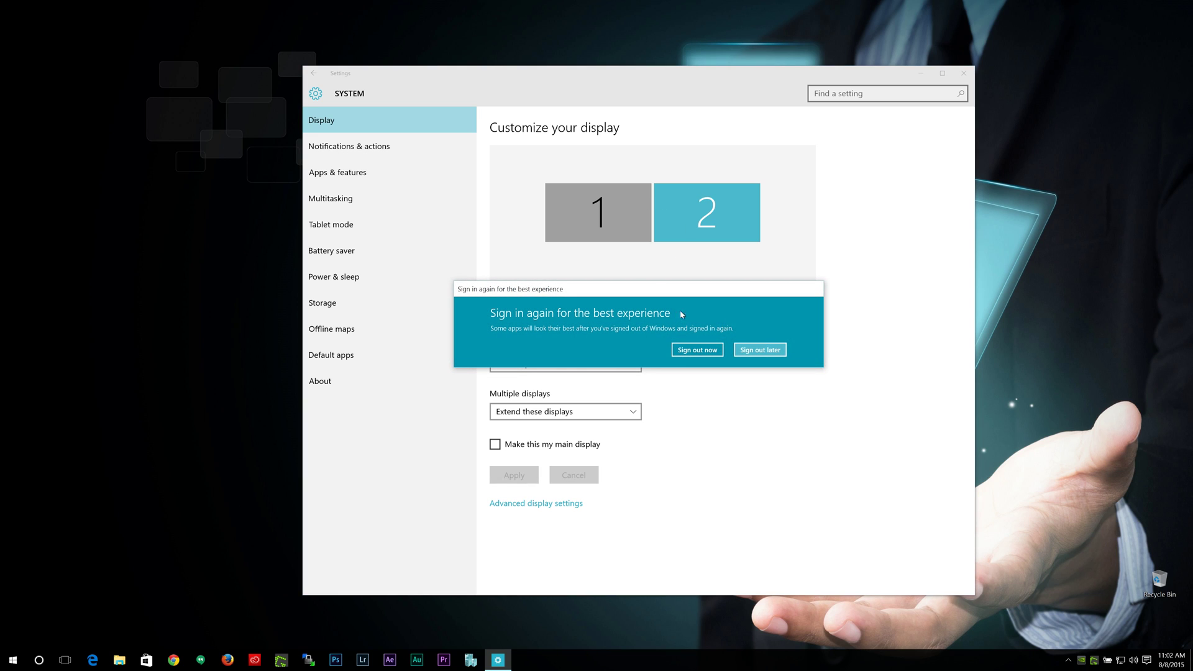
left_click(747, 349)
left_click(640, 239)
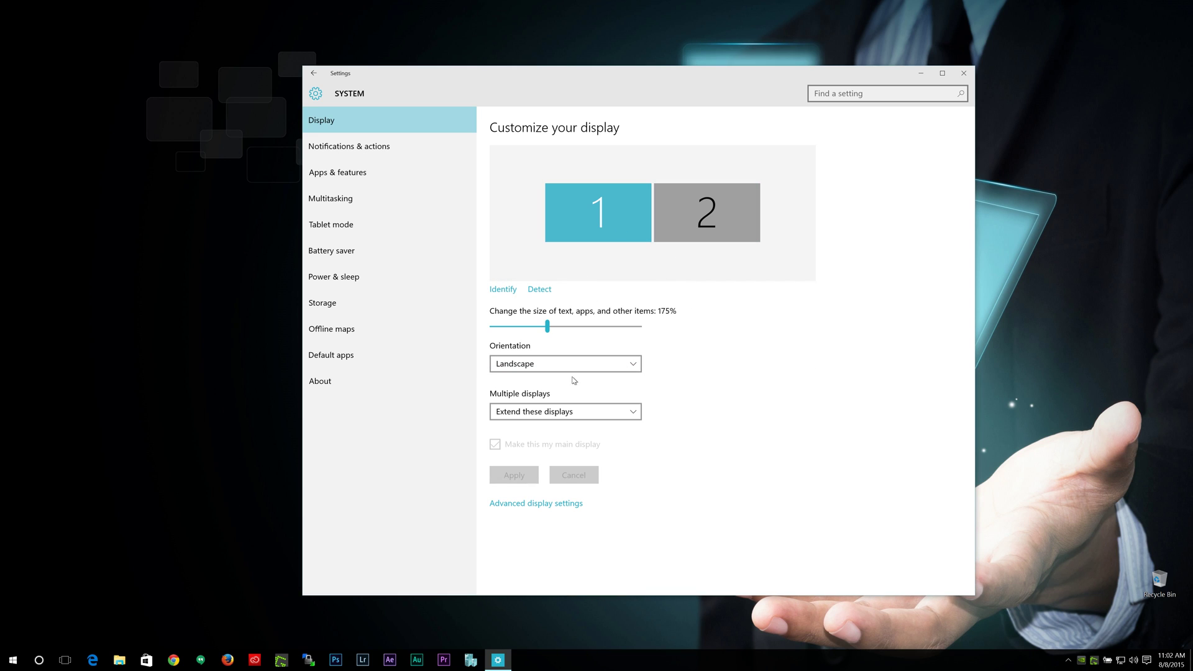
left_click(546, 504)
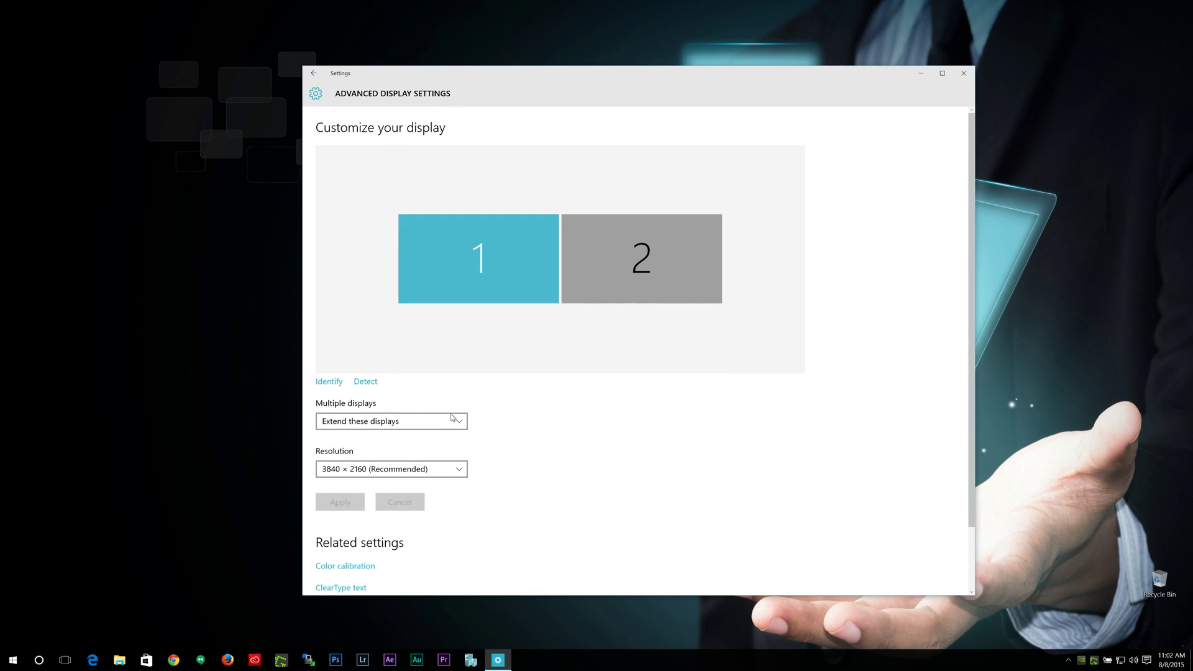
left_click(391, 472)
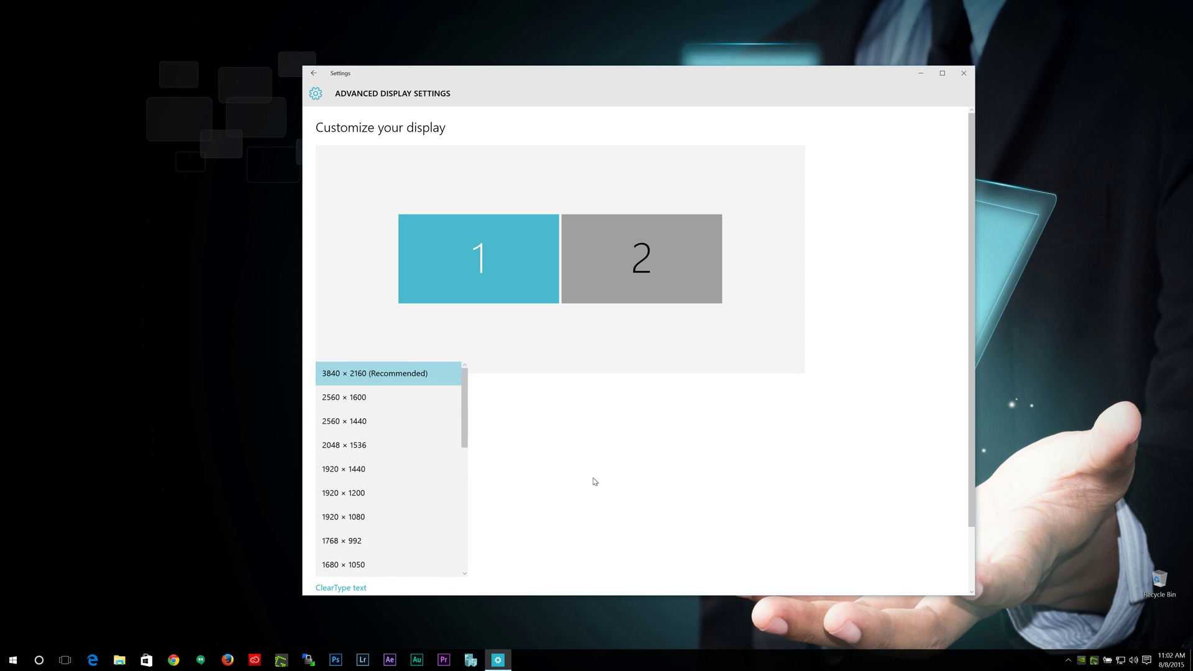
left_click(483, 452)
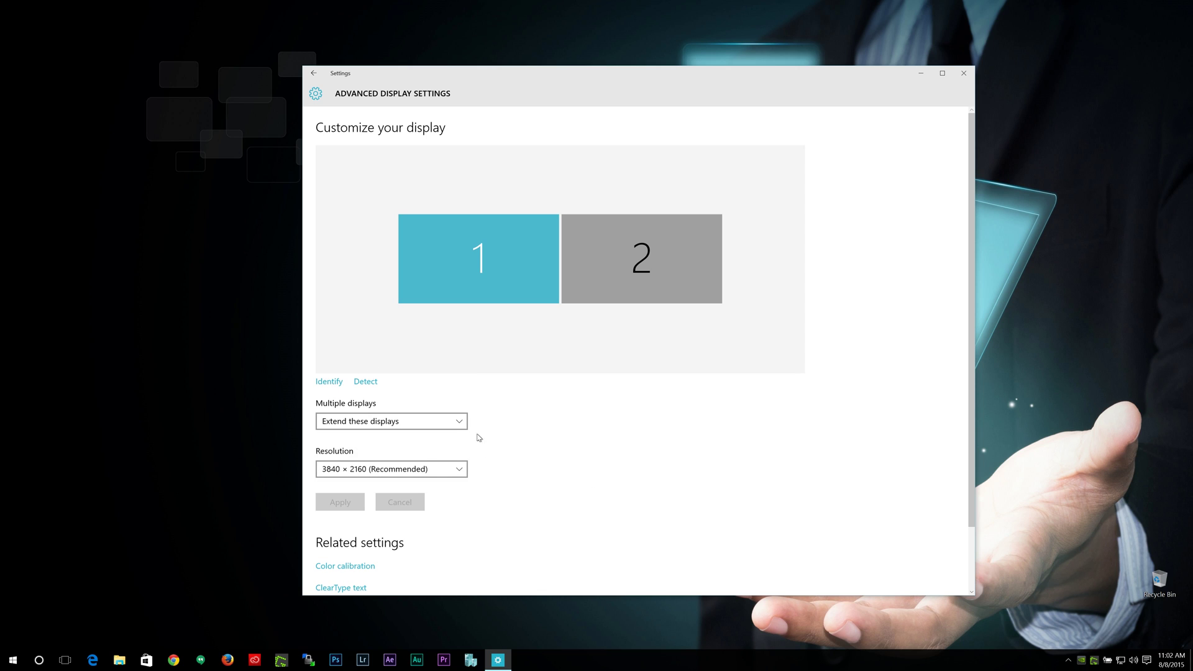
scroll(535, 493, "down", 2)
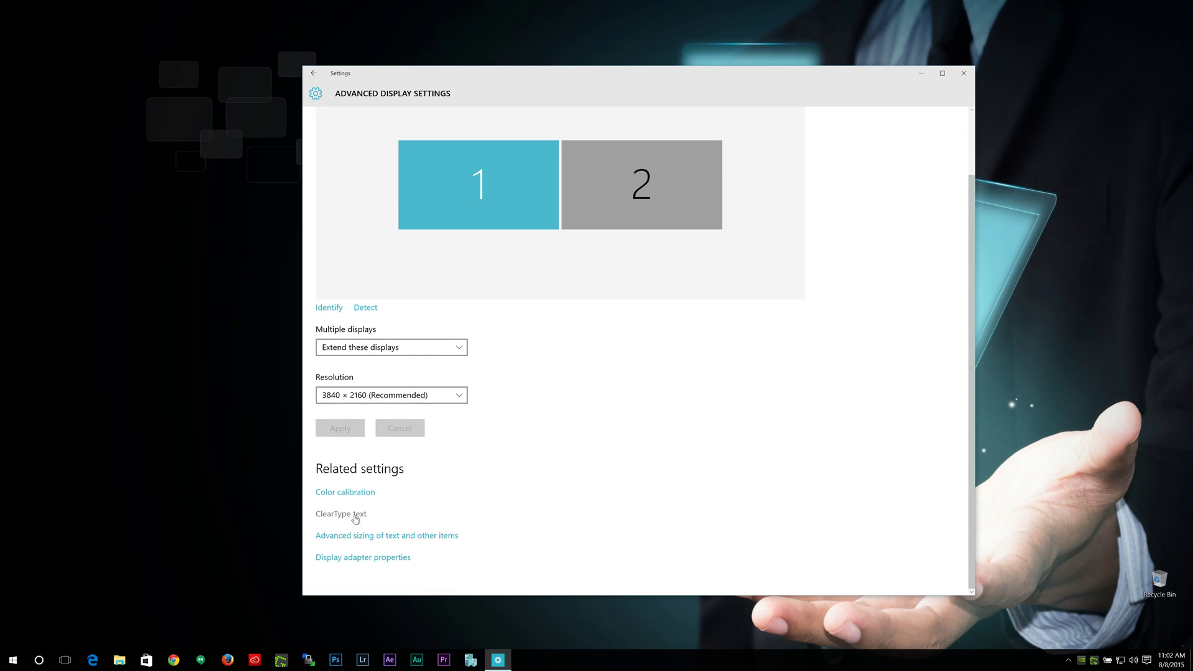
left_click(358, 516)
left_click(769, 460)
left_click(384, 539)
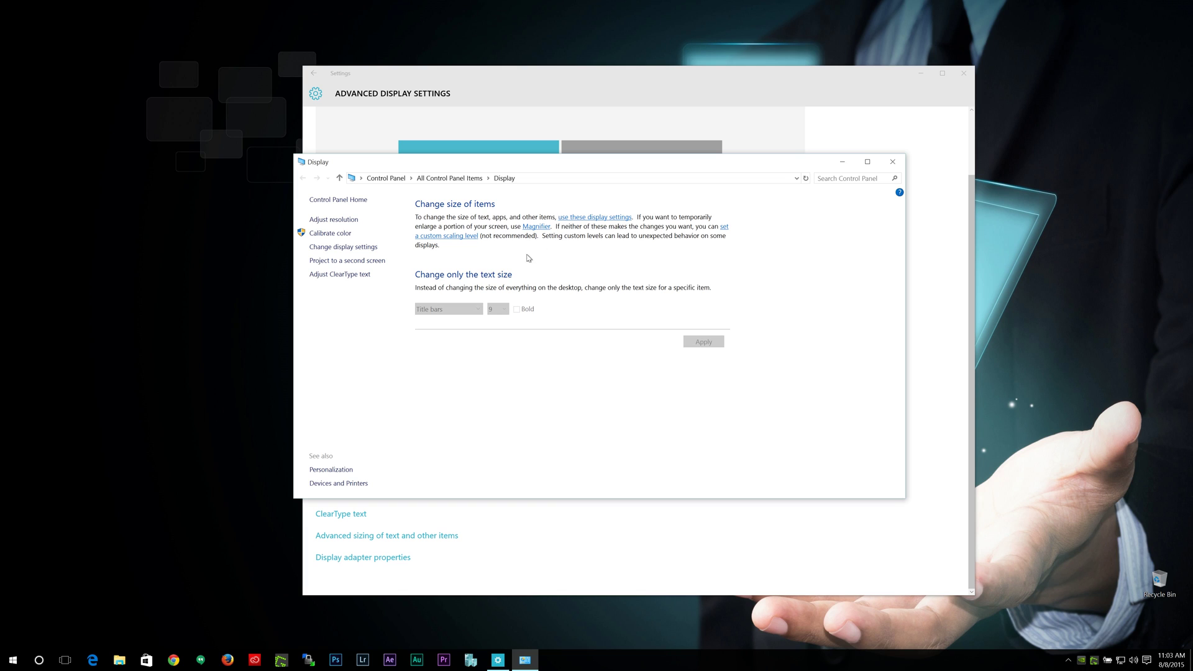
left_click(460, 237)
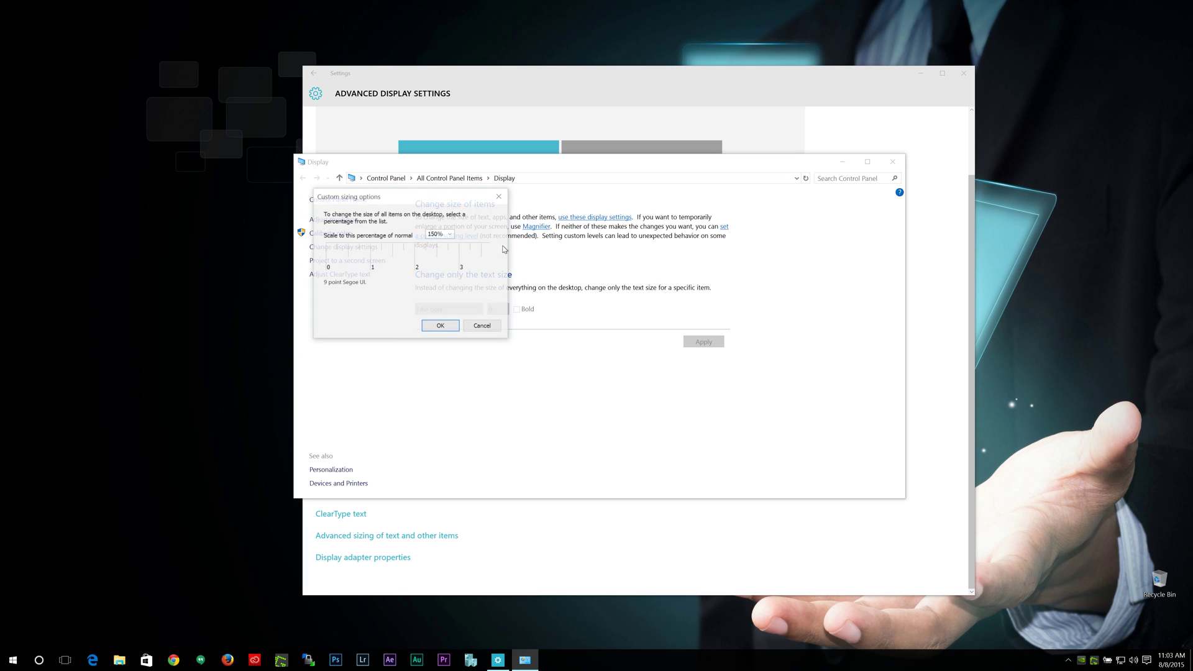
left_click(482, 327)
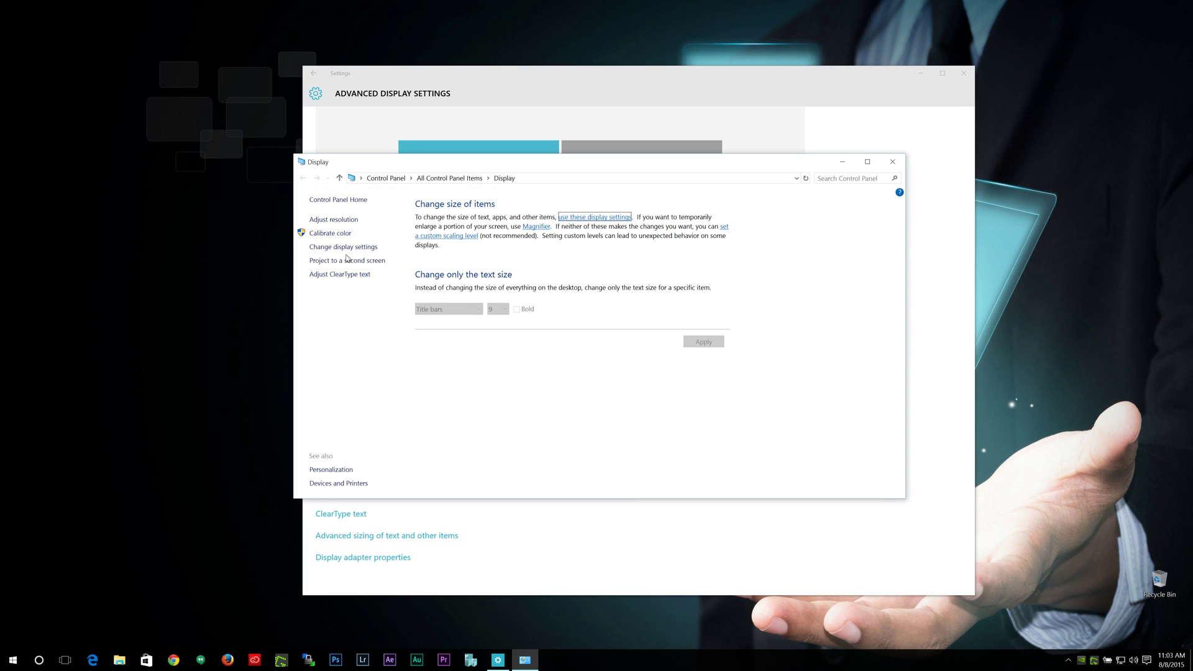
left_click(895, 163)
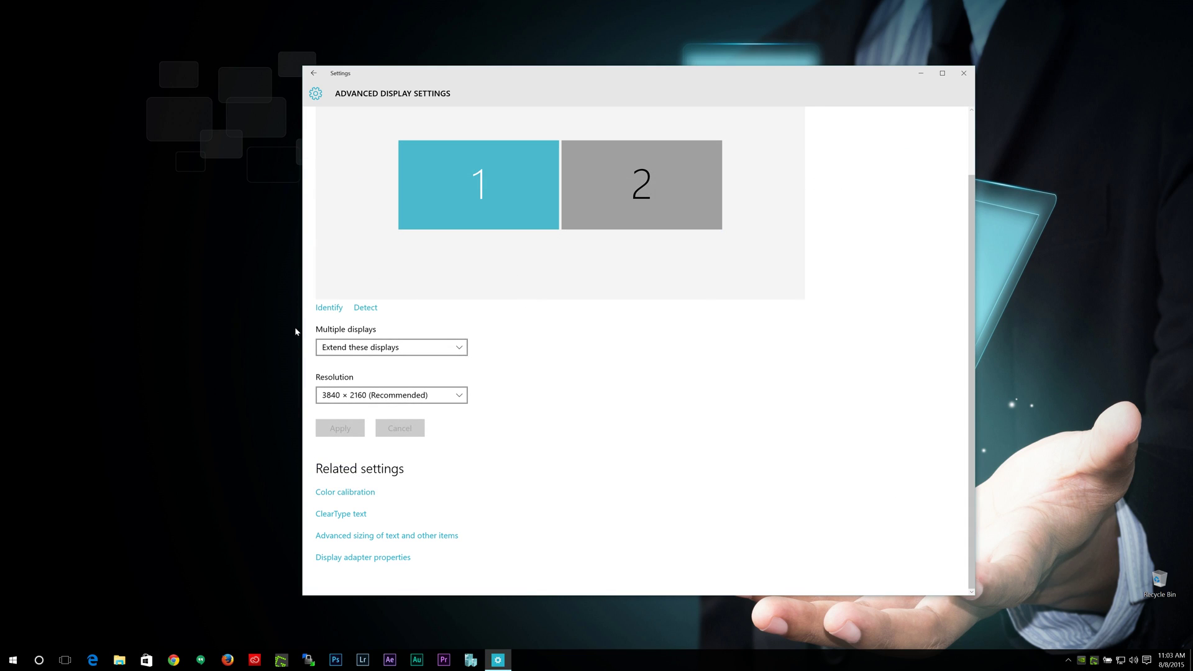
Return to the main Display page, open and close Creative Cloud, then show its taskbar menu.
left_click(314, 72)
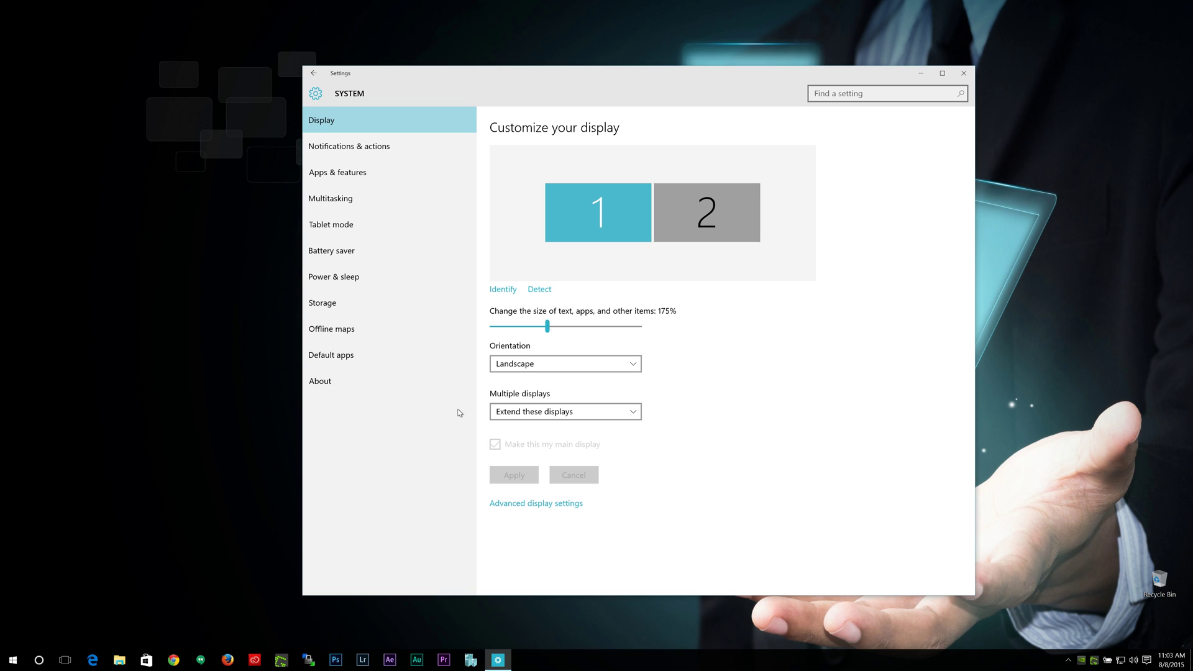
left_click(254, 659)
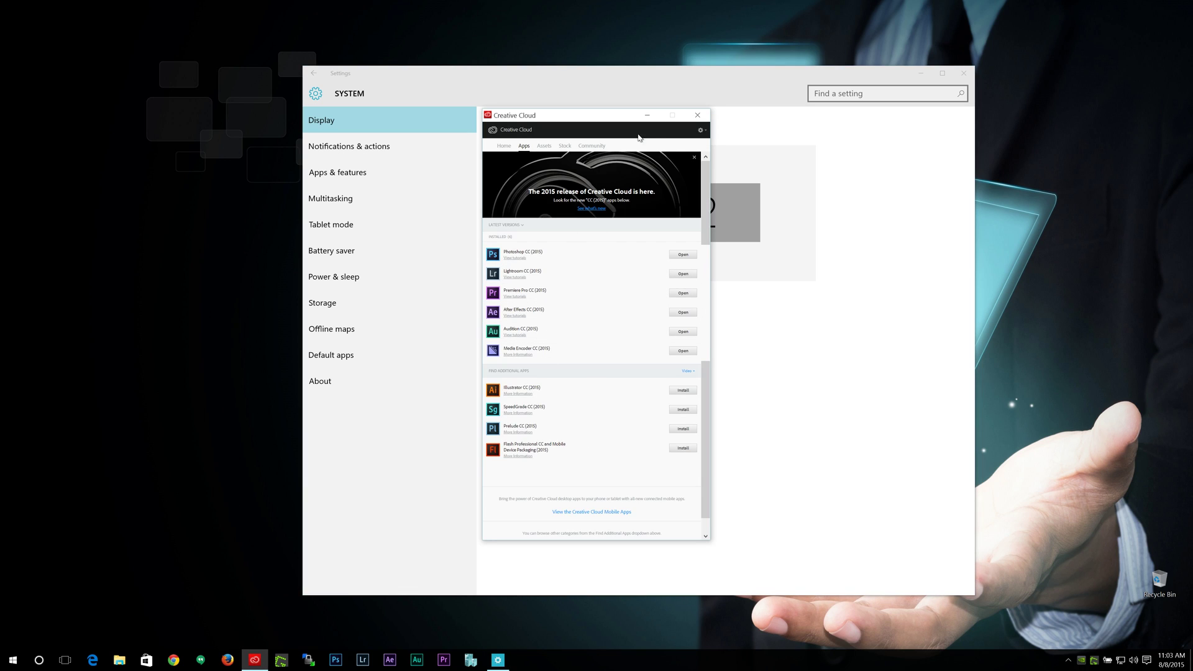
left_click(698, 115)
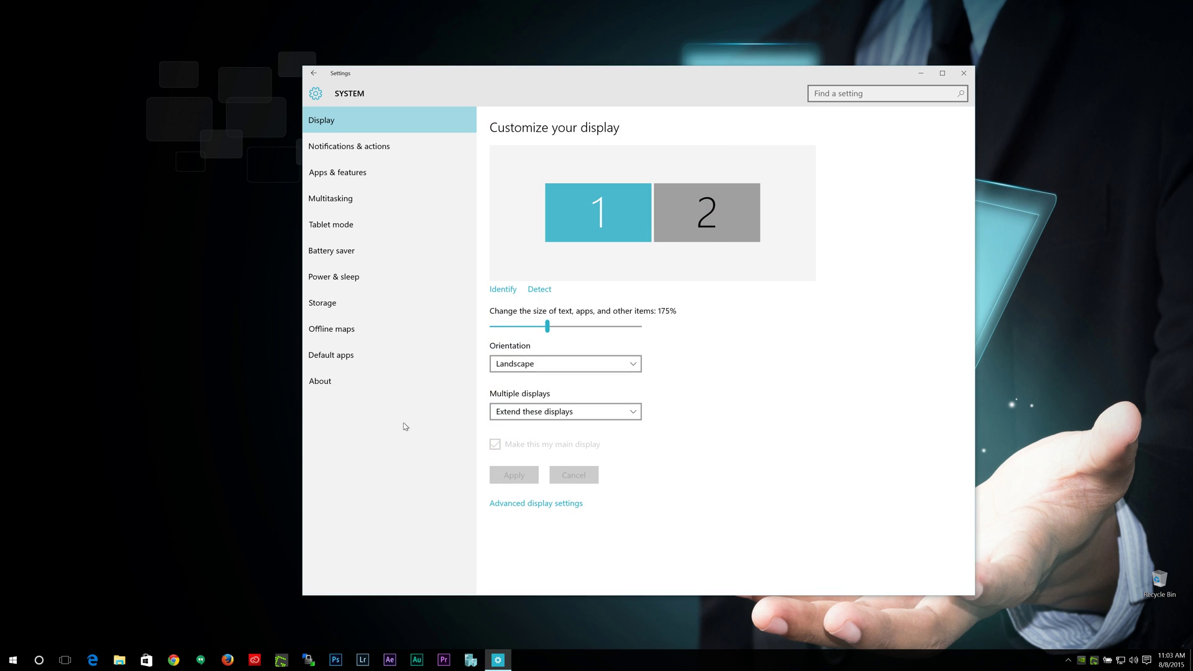
right_click(254, 660)
right_click(266, 619)
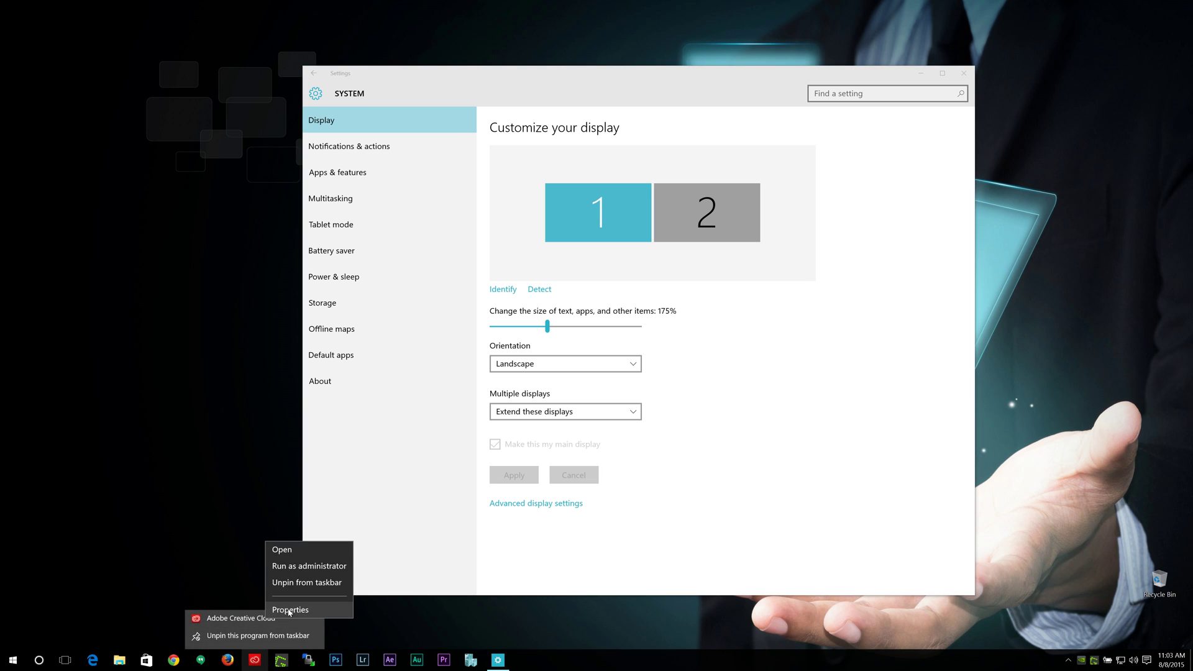
left_click(276, 611)
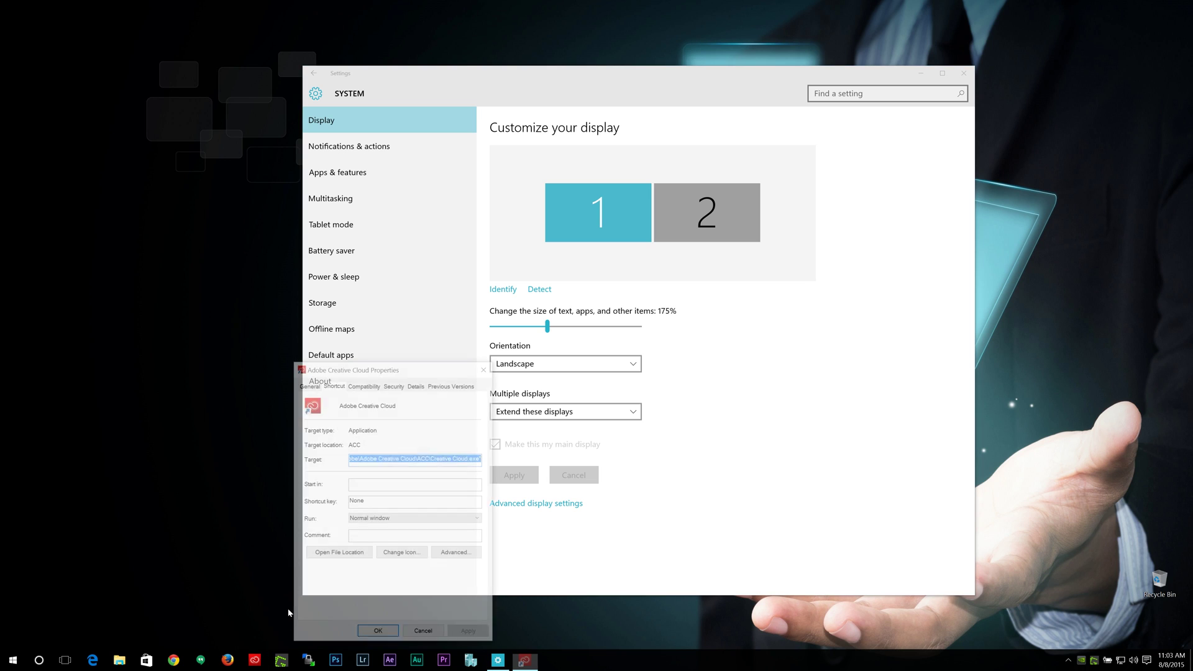
left_click(372, 385)
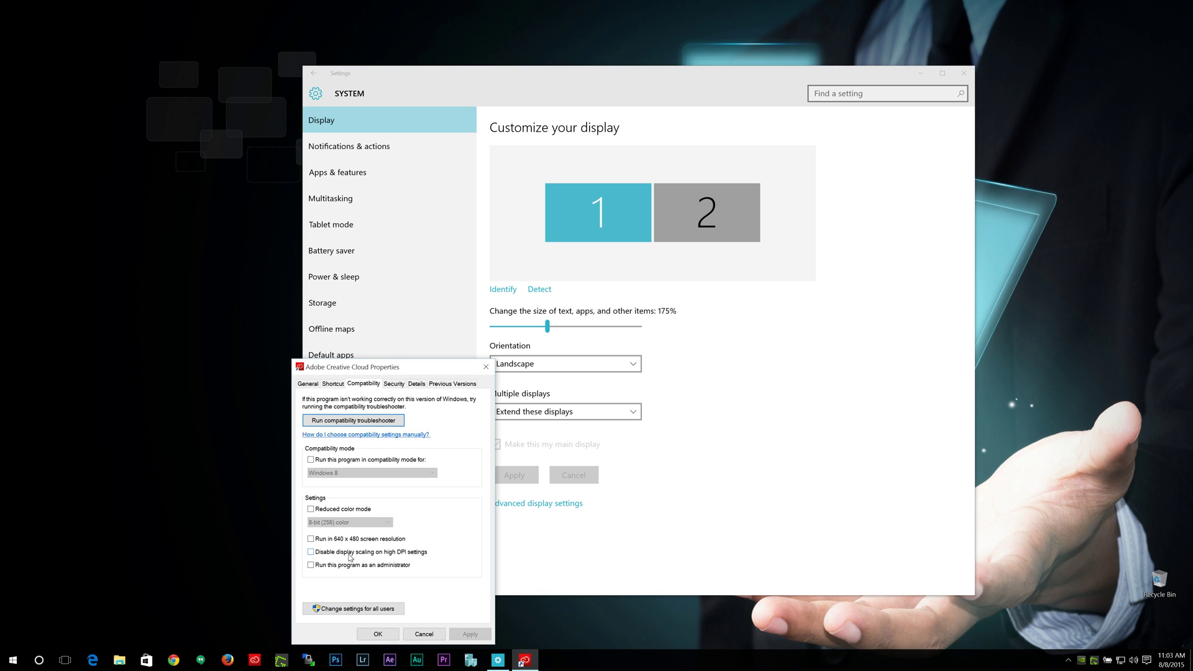
left_click(404, 556)
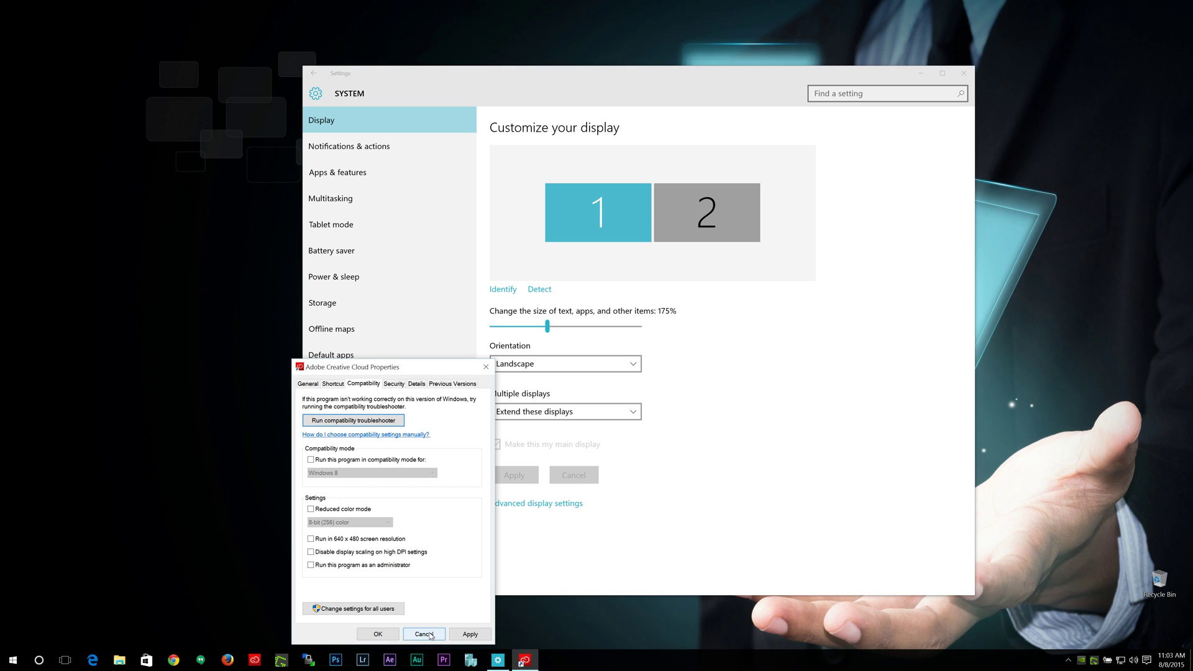
left_click(423, 634)
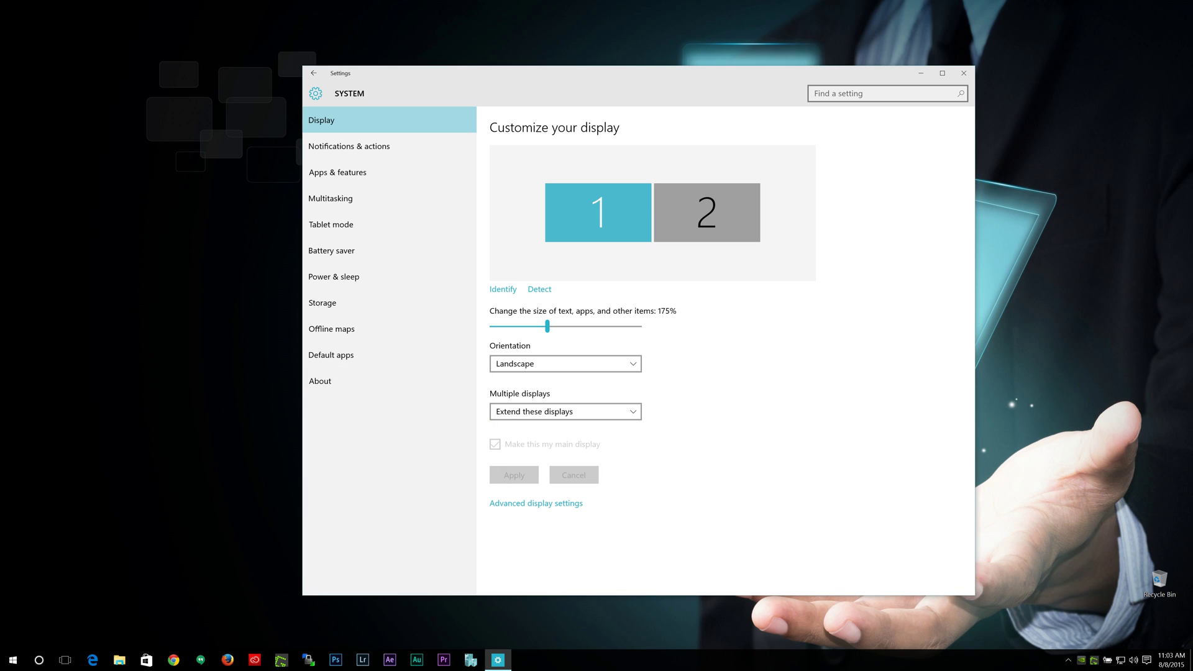
right_click(12, 659)
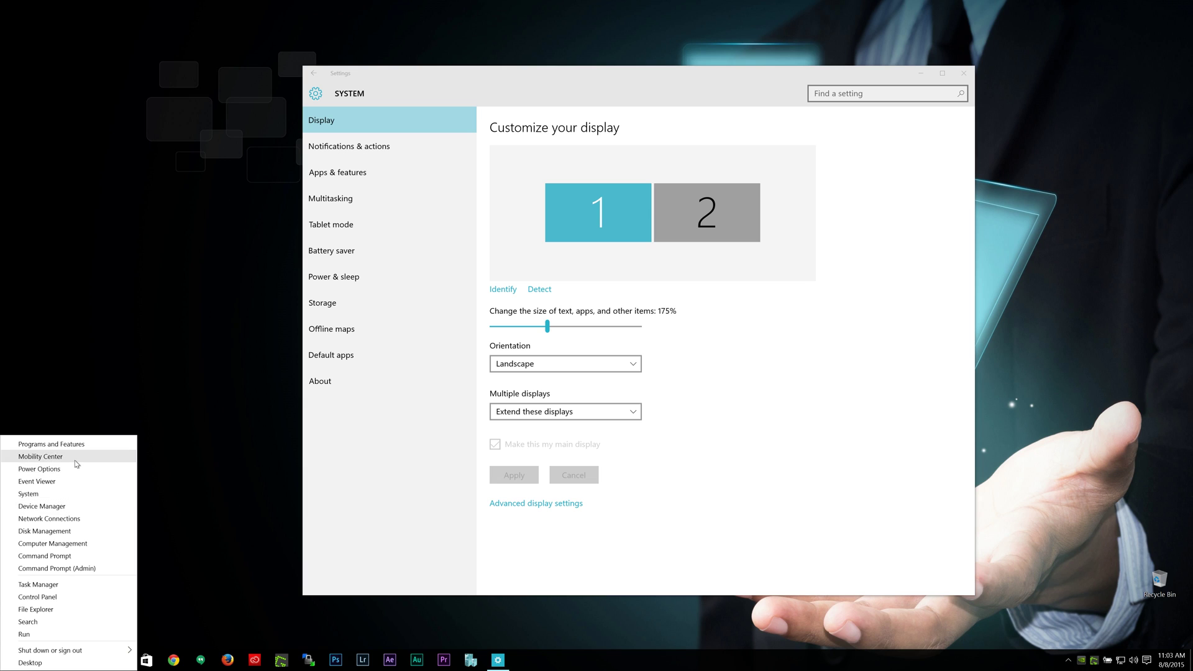
left_click(73, 482)
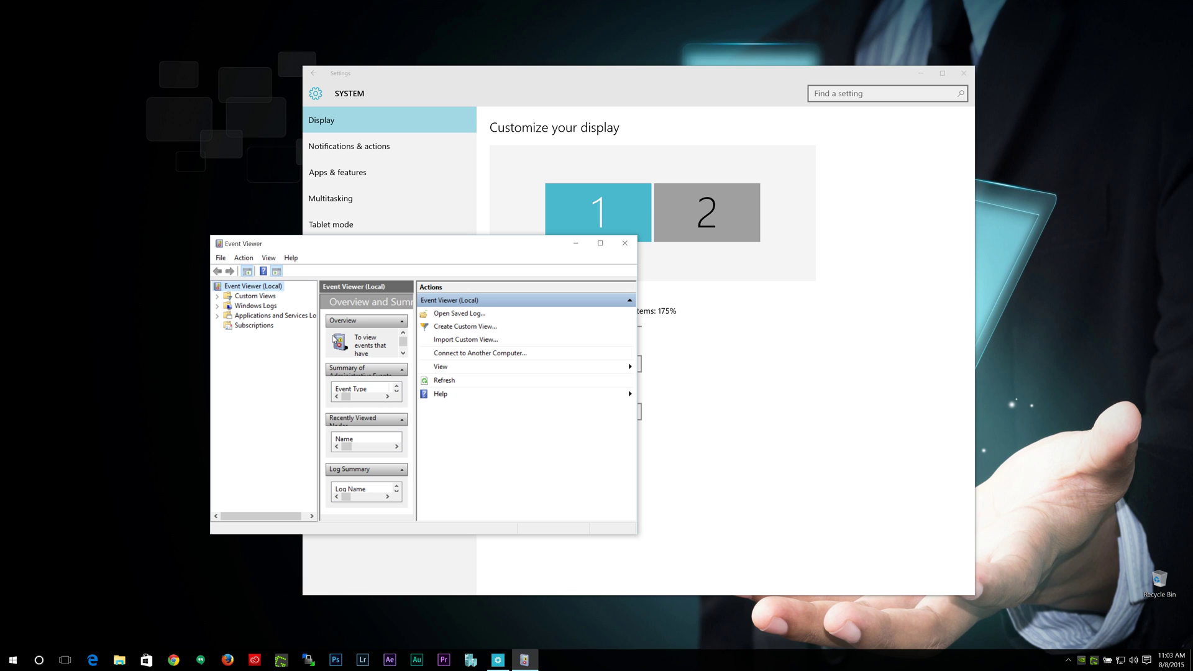
left_click(616, 231)
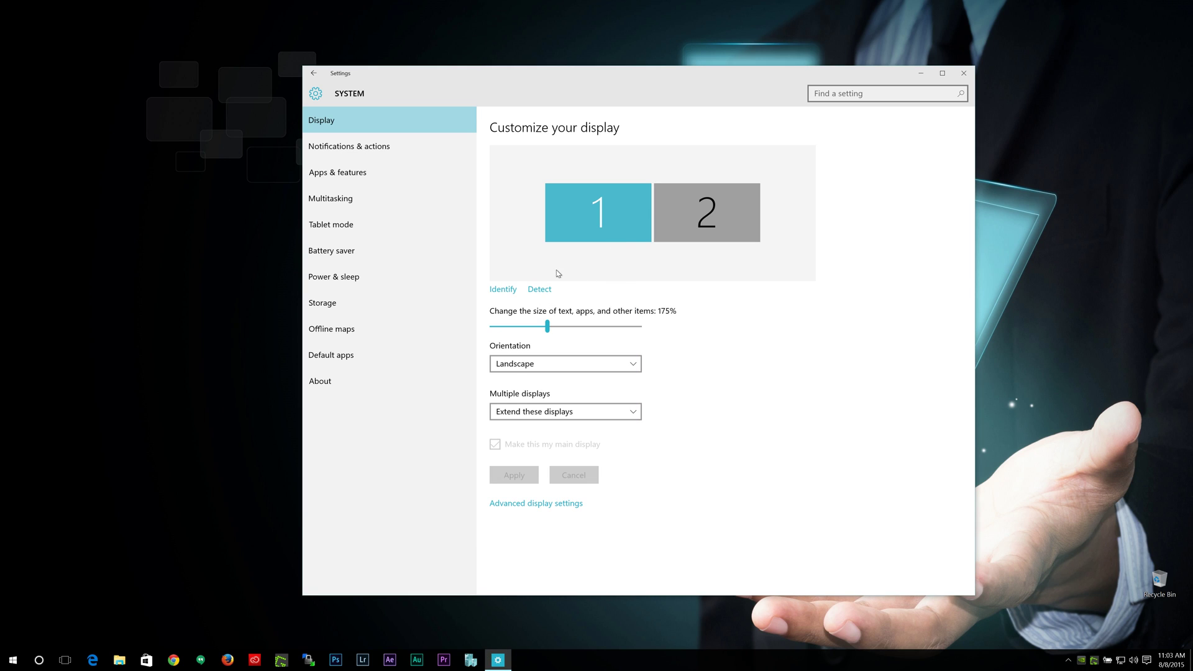